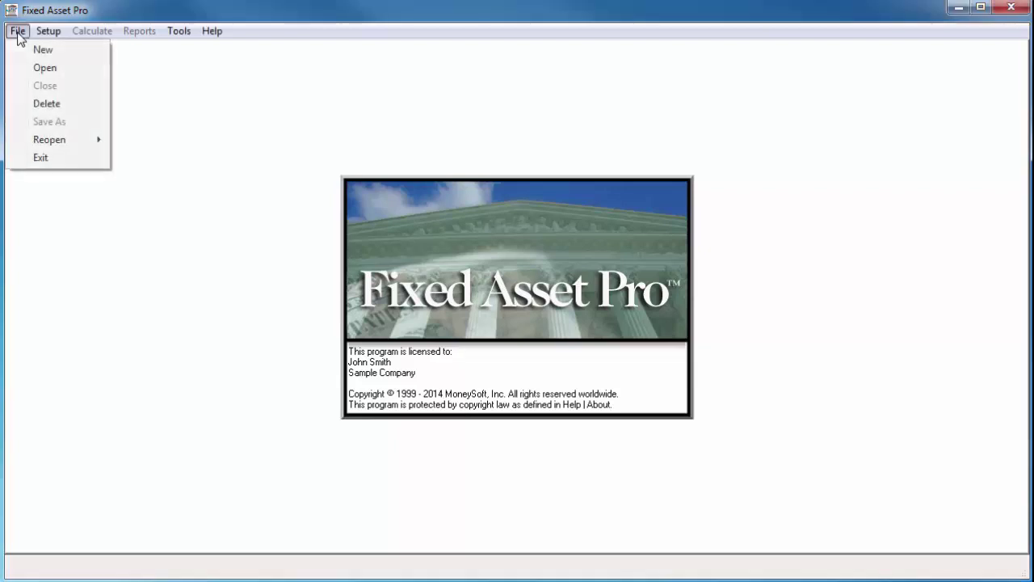
# Create a new database named ABC Entity and dismiss its company setup without entering details
pyautogui.click(44, 50)
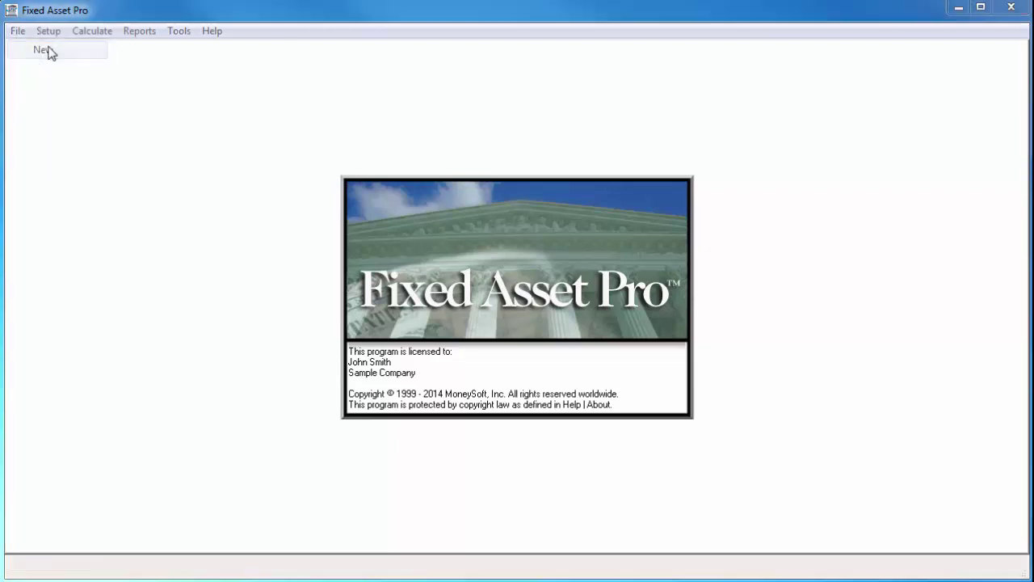
pyautogui.write('ABC Entity')
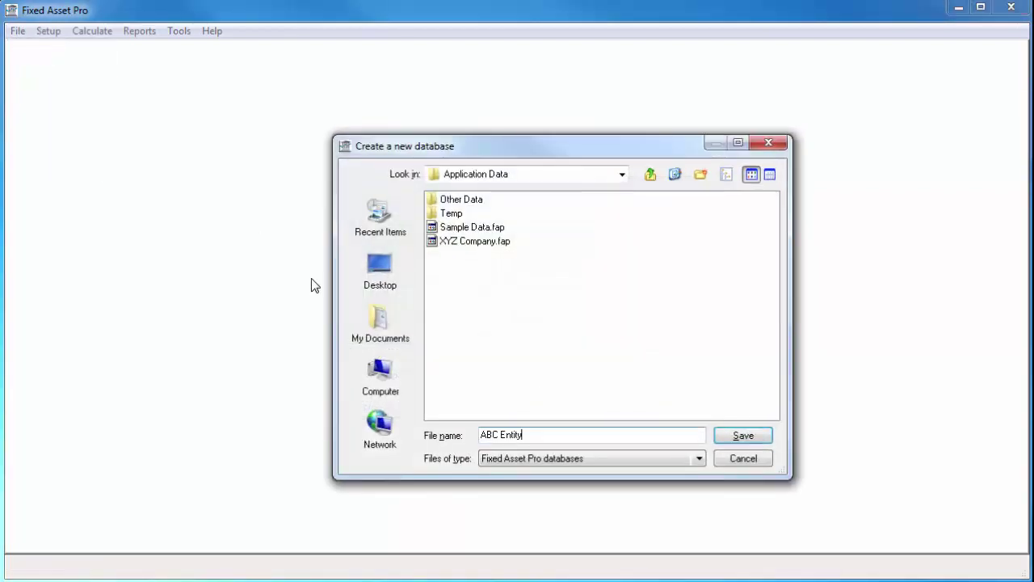
pyautogui.click(732, 438)
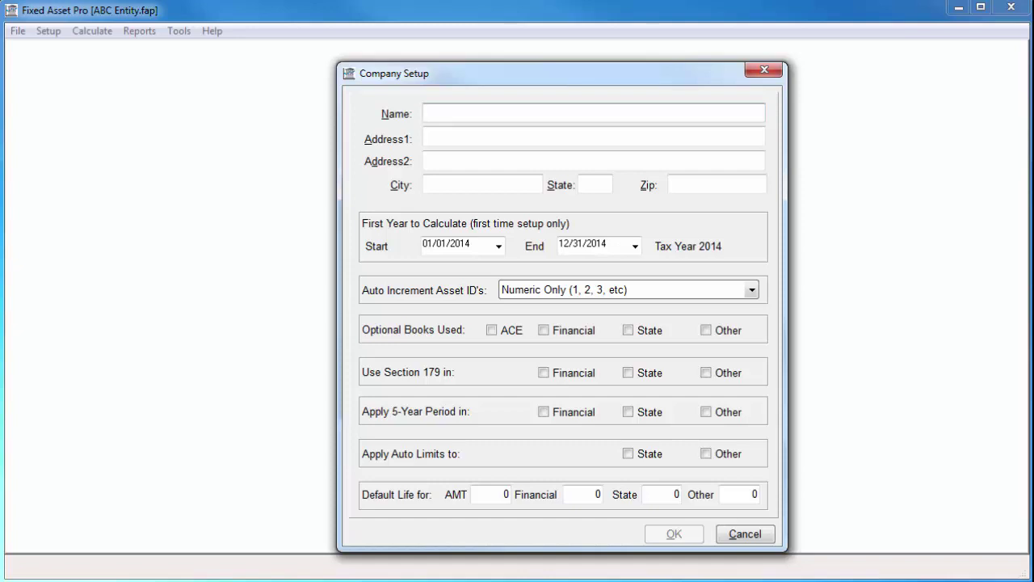
pyautogui.press('Escape')
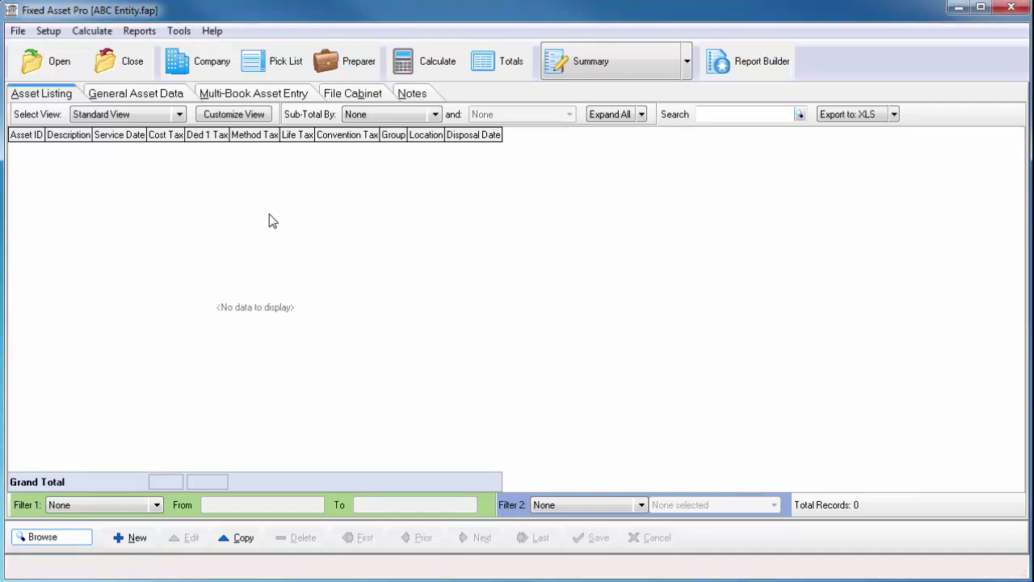
# Open the Import Data tool for the new ABC Entity database
pyautogui.click(178, 30)
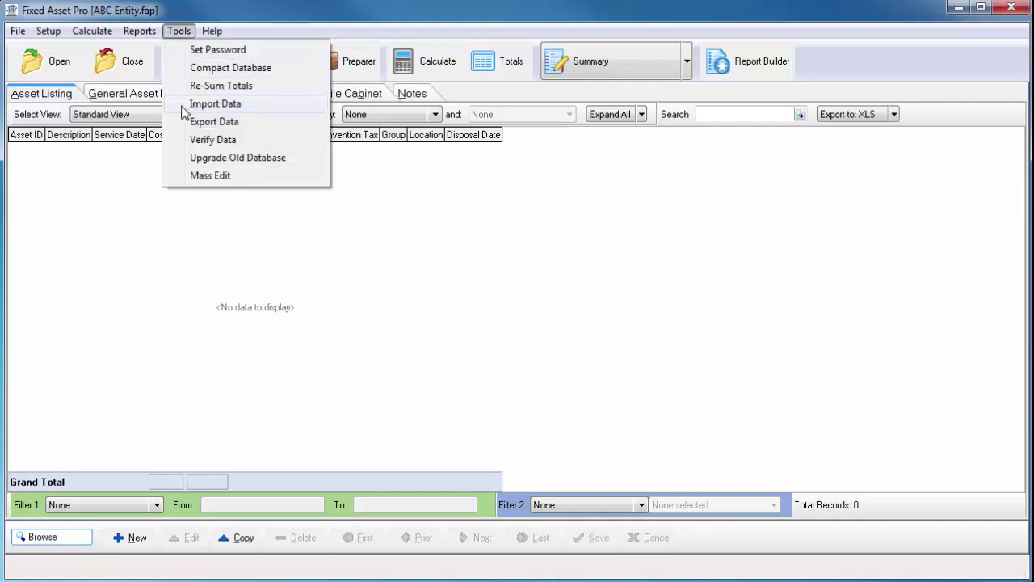
pyautogui.click(210, 104)
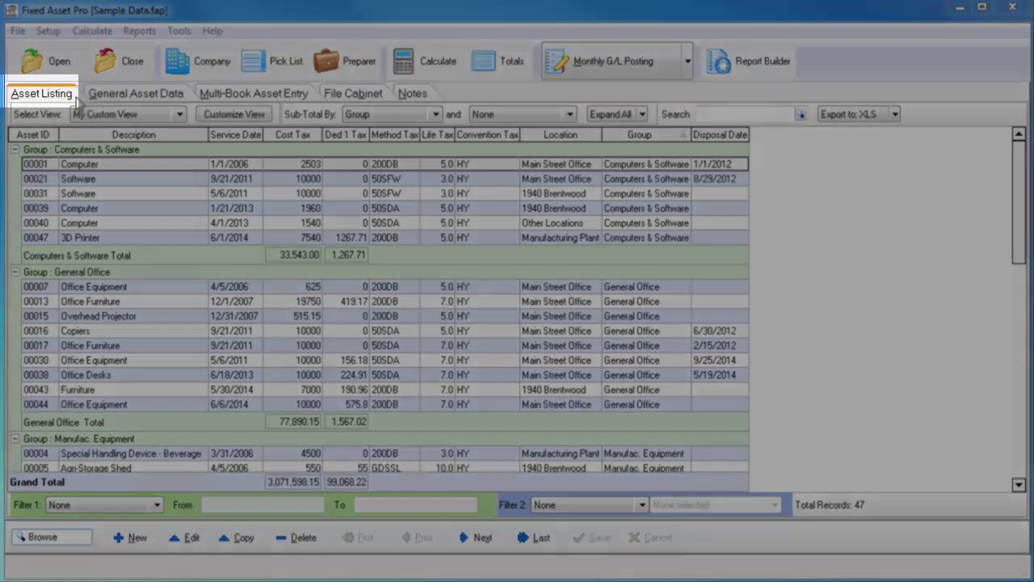
# Examine the asset listing's available views, subtotal fields, criteria for both filters and export formats
pyautogui.click(70, 97)
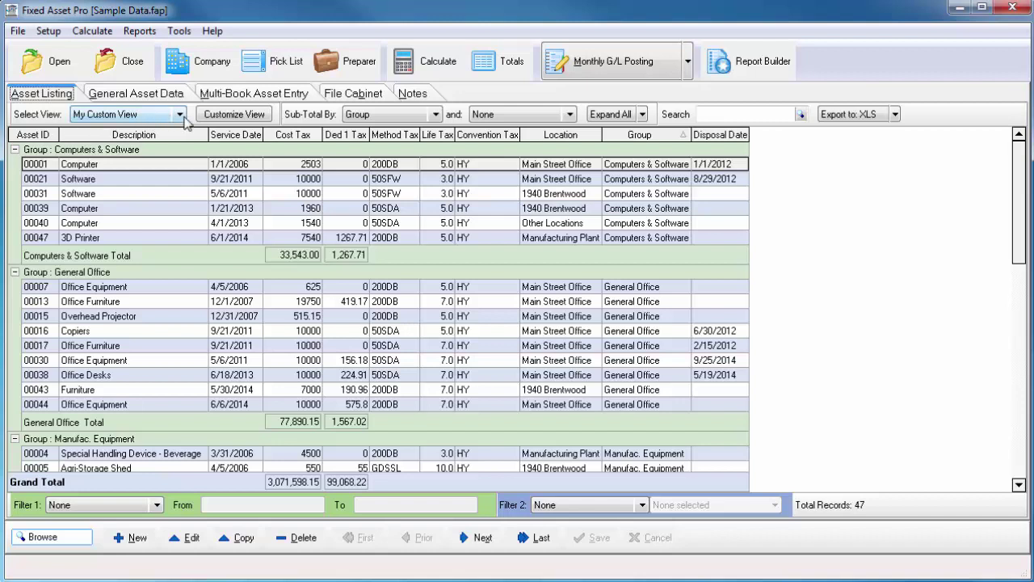
pyautogui.click(181, 115)
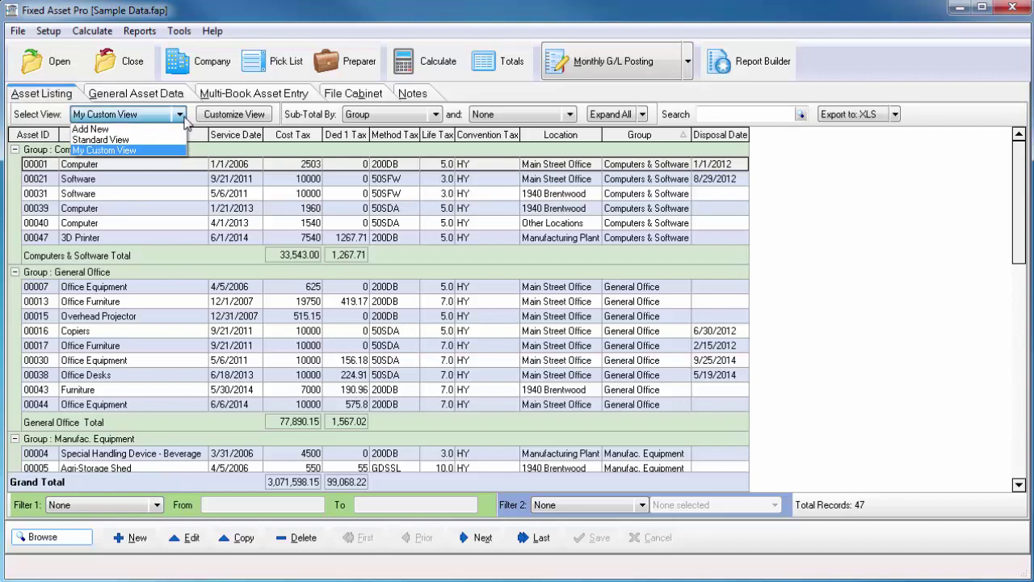
pyautogui.click(183, 118)
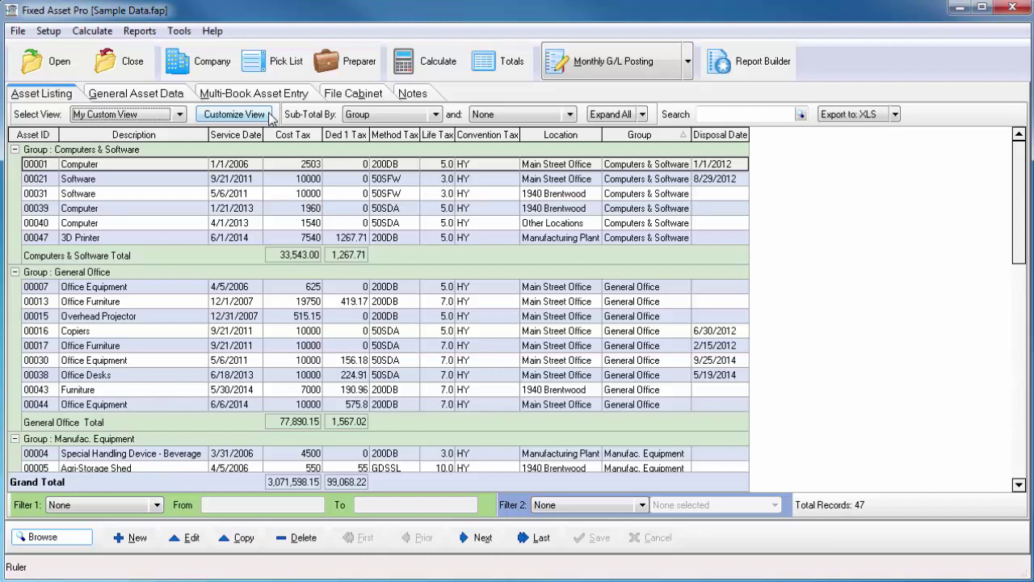
pyautogui.click(435, 116)
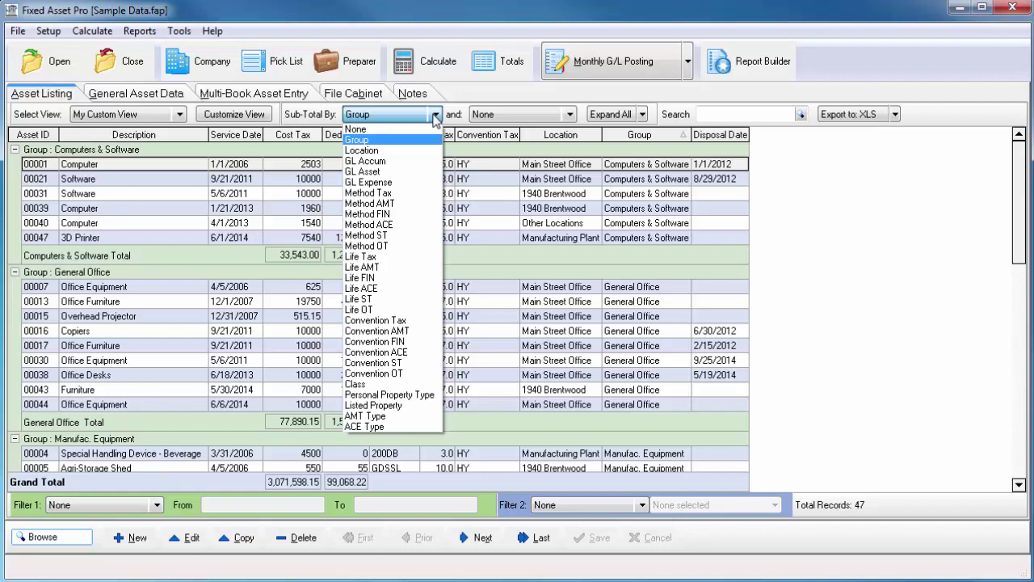
pyautogui.click(435, 115)
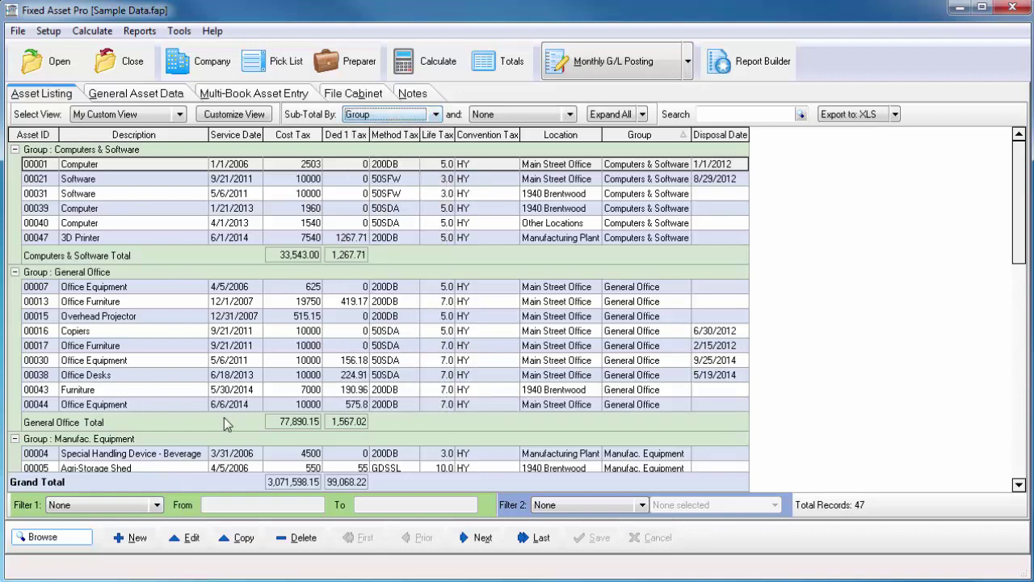
pyautogui.click(157, 505)
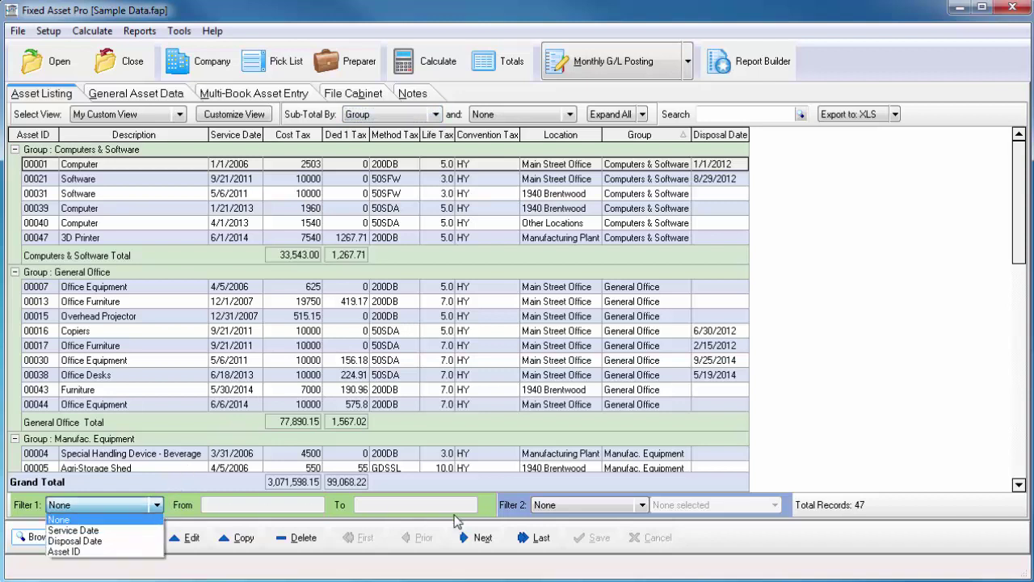
pyautogui.click(642, 511)
pyautogui.click(642, 511)
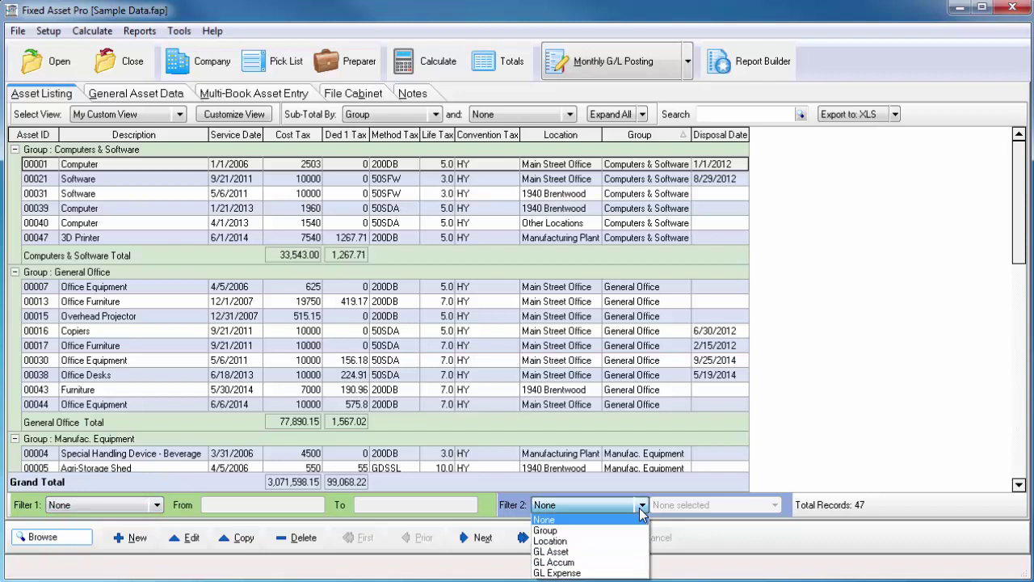
pyautogui.click(639, 507)
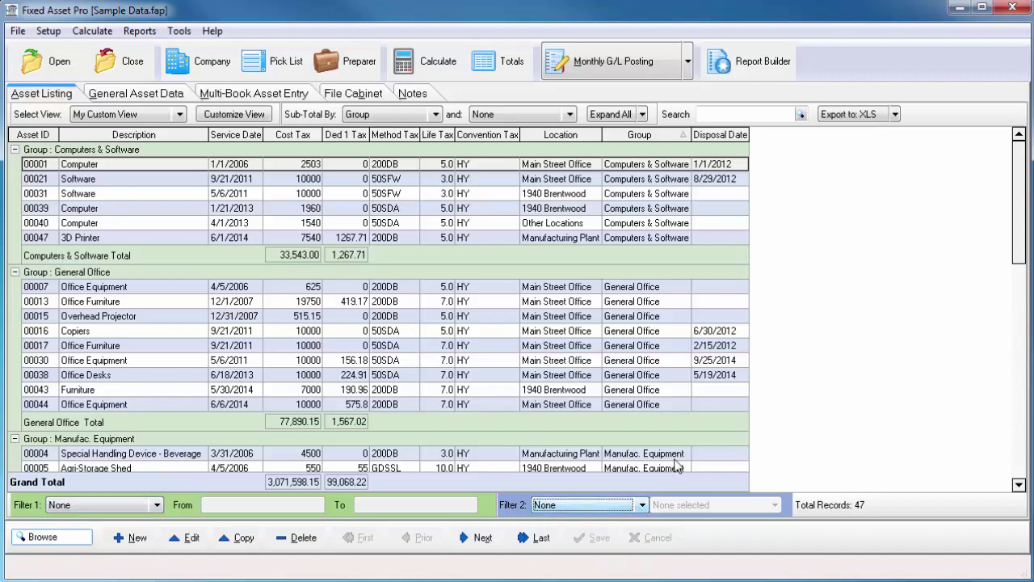
pyautogui.click(896, 114)
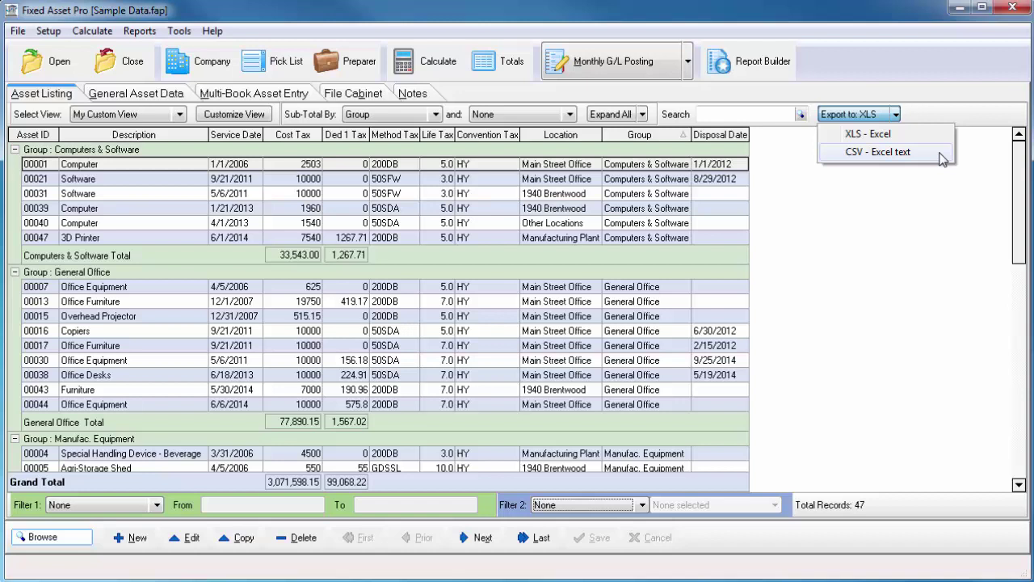
# Search the asset listing for "3d printer" and select the matching asset
pyautogui.click(731, 114)
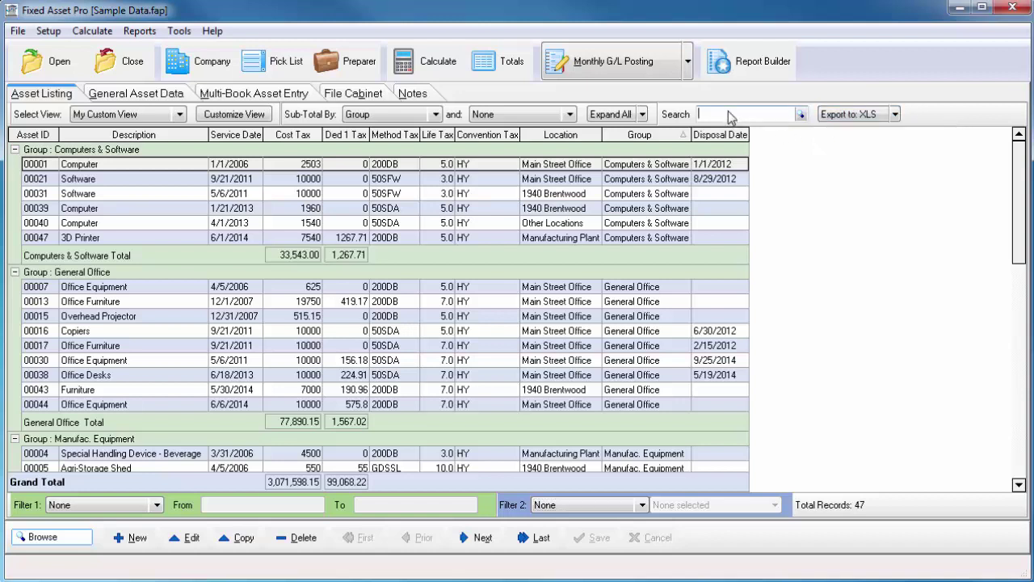
pyautogui.write('3d printer')
pyautogui.click(800, 115)
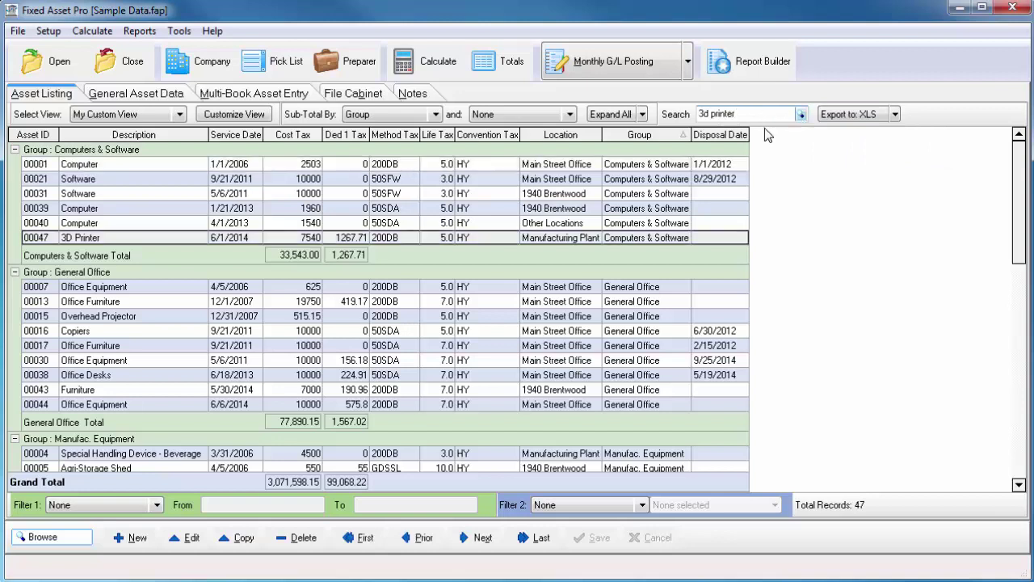
pyautogui.click(169, 242)
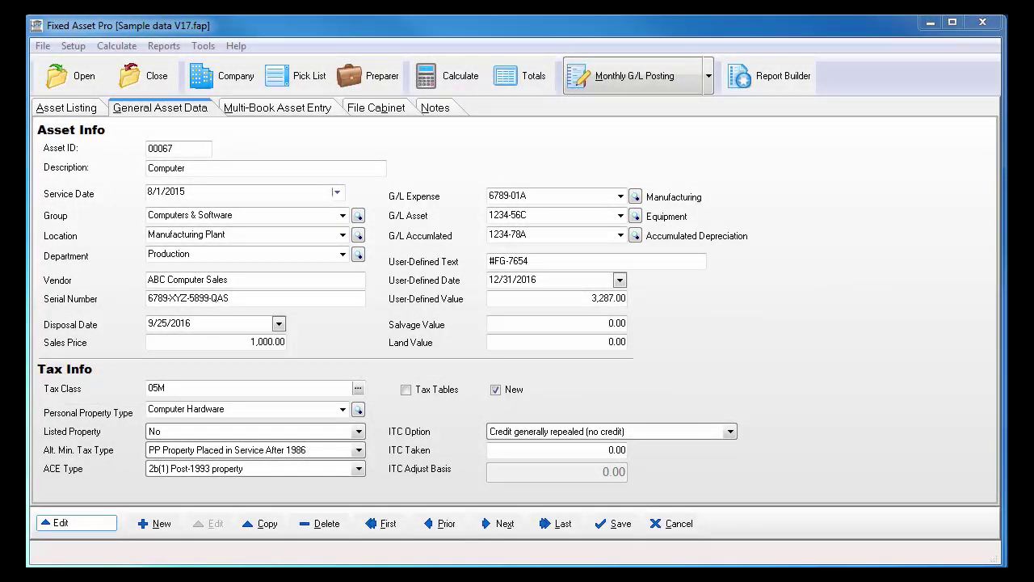
# Review the Listed Property and Alt. Min. Tax Type choices in the computer's general asset data
pyautogui.click(358, 431)
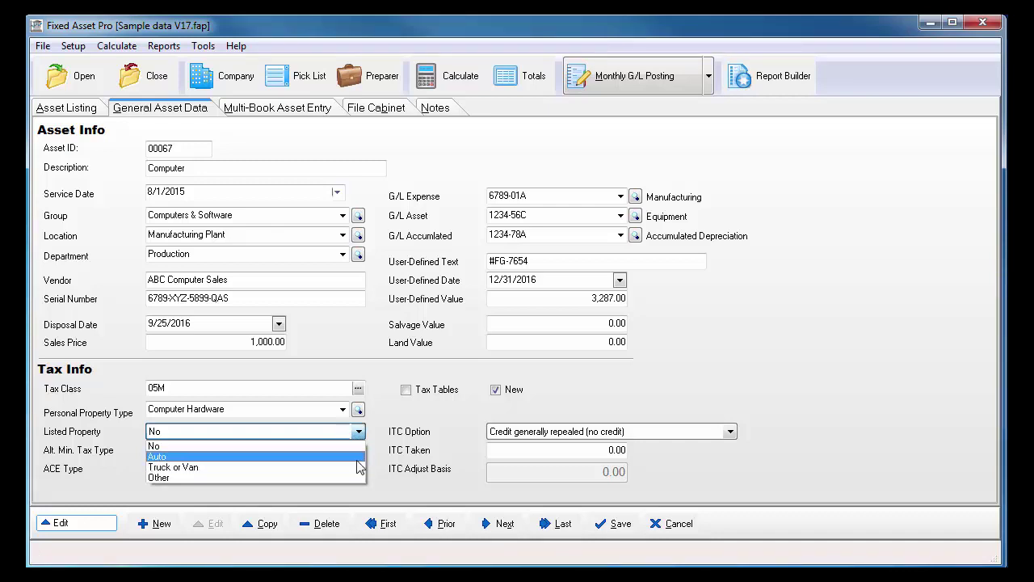
pyautogui.press('Escape')
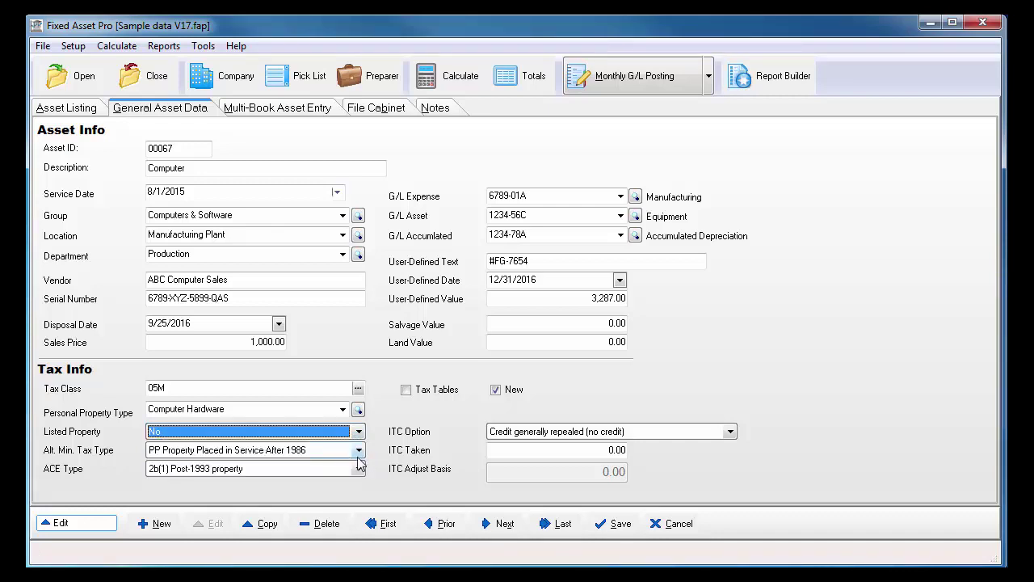
pyautogui.click(358, 450)
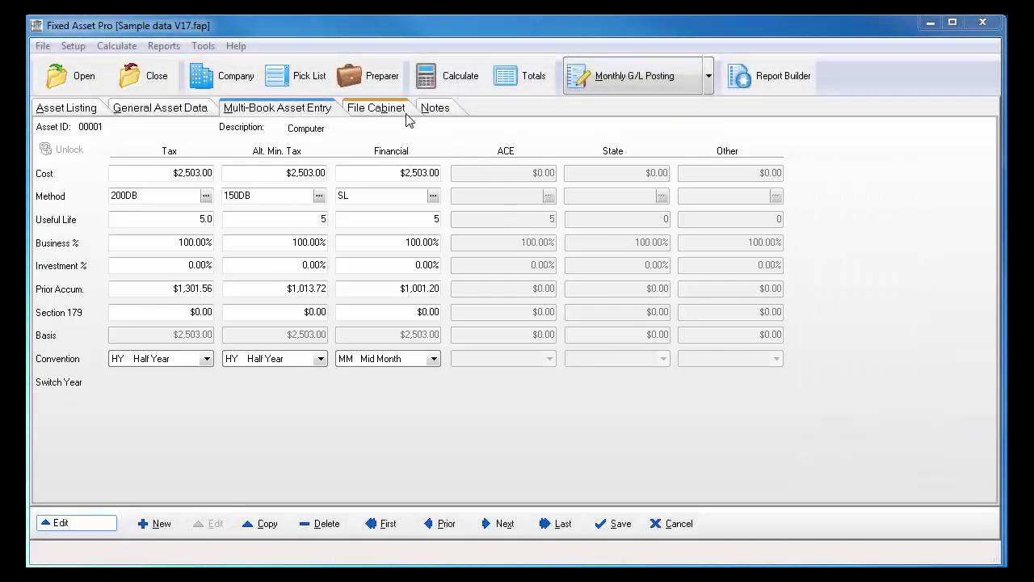
# Review the computer asset's File Cabinet attachments and its Inventory Tag#, Assigned To and Specifications note pages
pyautogui.click(400, 114)
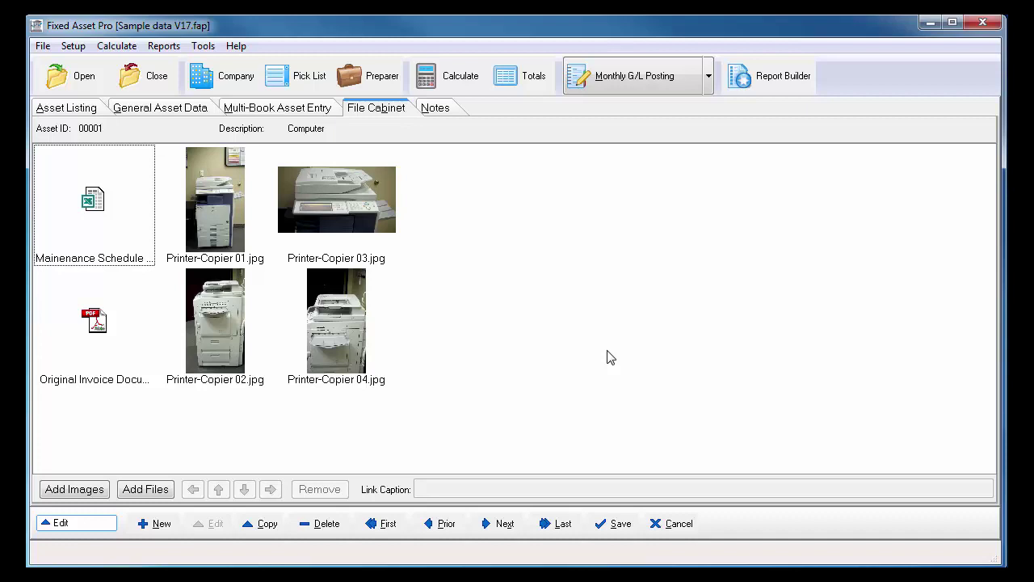
pyautogui.click(440, 108)
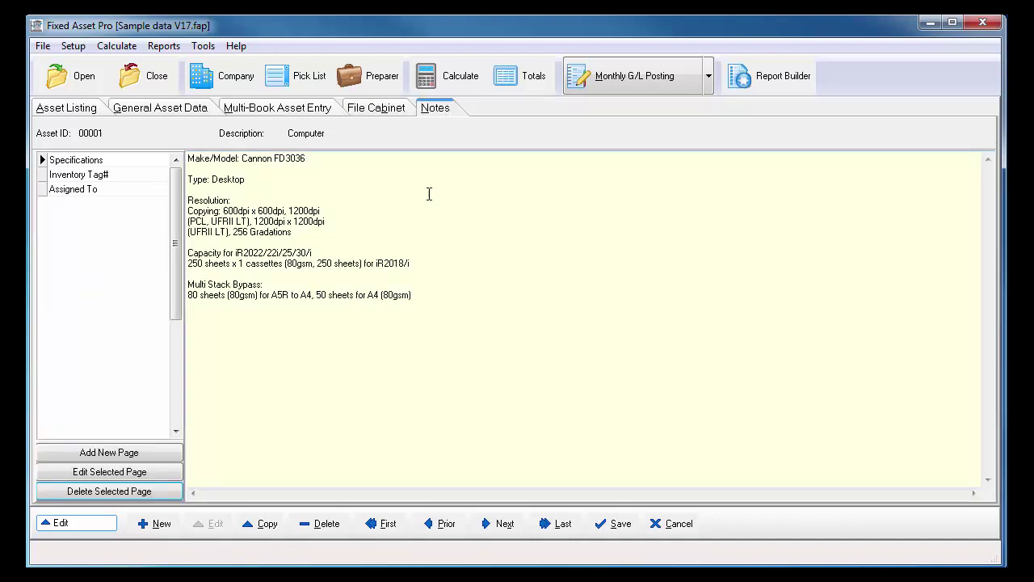
pyautogui.click(110, 179)
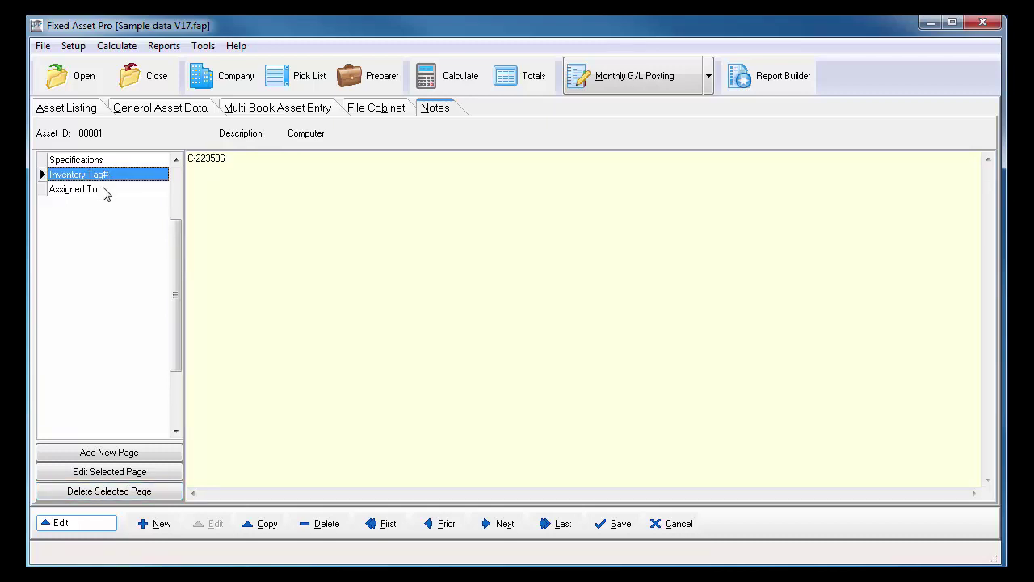
pyautogui.click(107, 191)
pyautogui.click(101, 161)
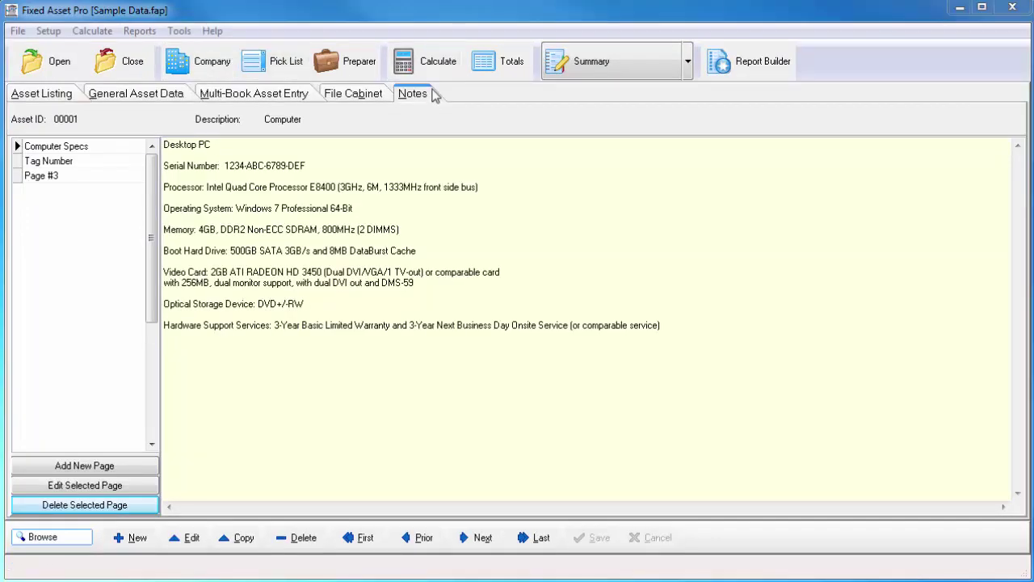
# Return to the asset listing and open the full-year calculation options
pyautogui.click(58, 96)
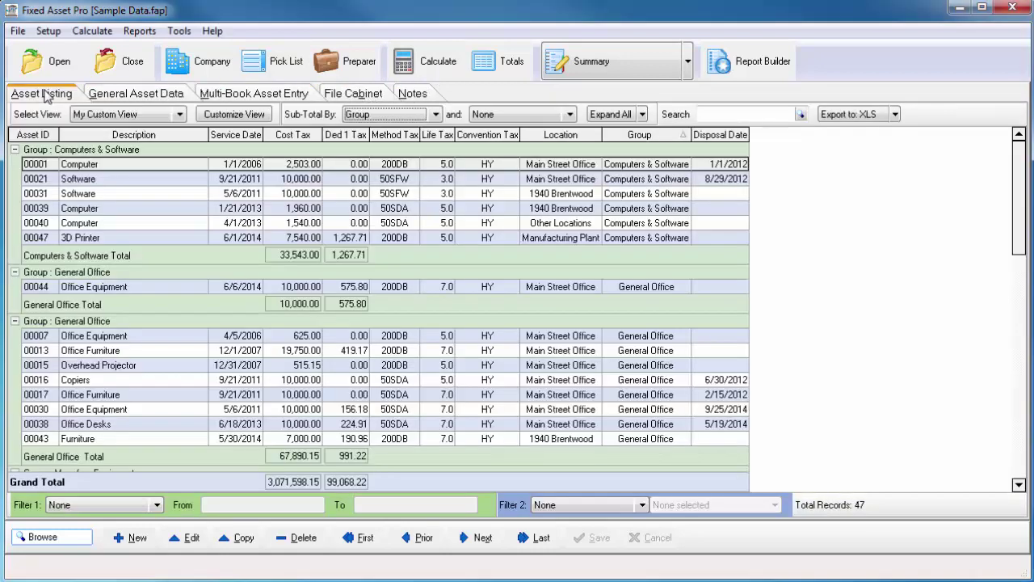
pyautogui.click(427, 78)
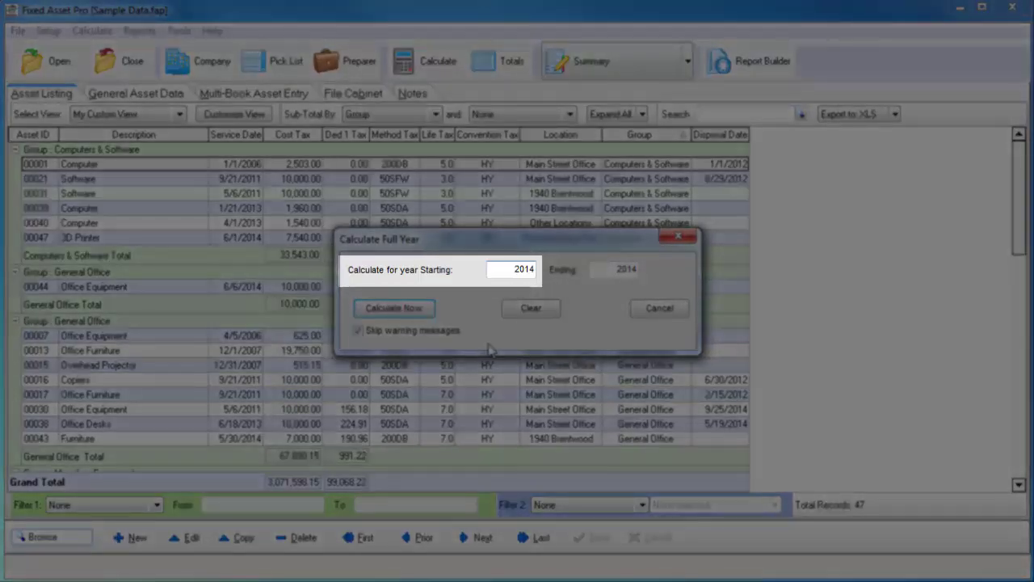
pyautogui.press('Tab')
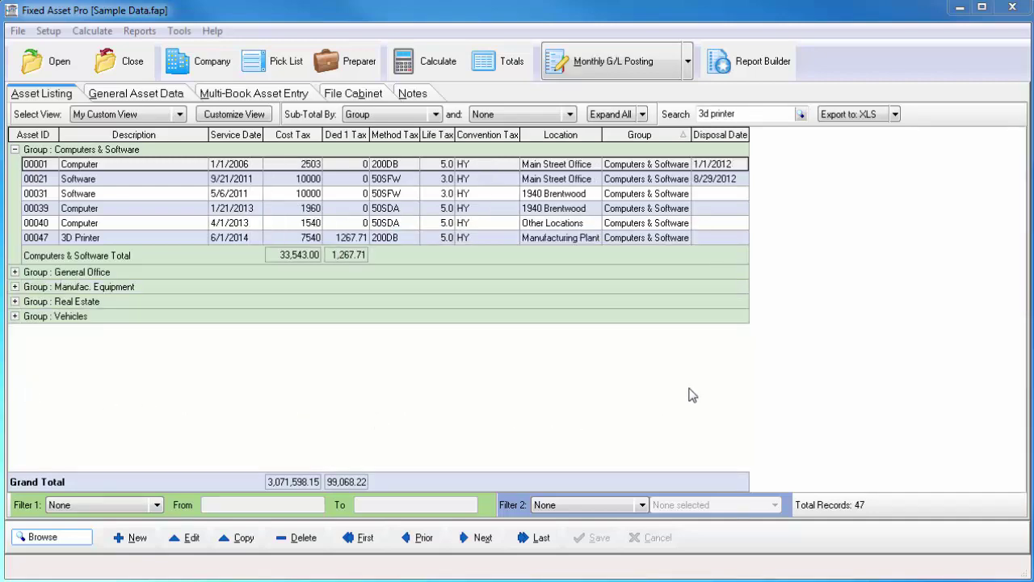
# Generate the Monthly G/L Posting report for January 2014 from the Financial book, sorted by location and date
pyautogui.click(688, 63)
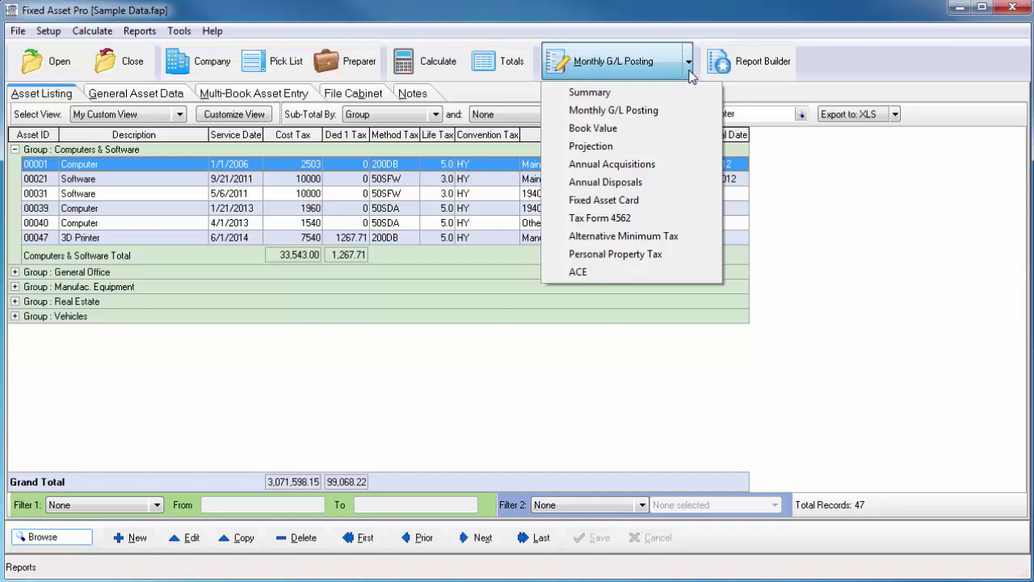
pyautogui.click(681, 112)
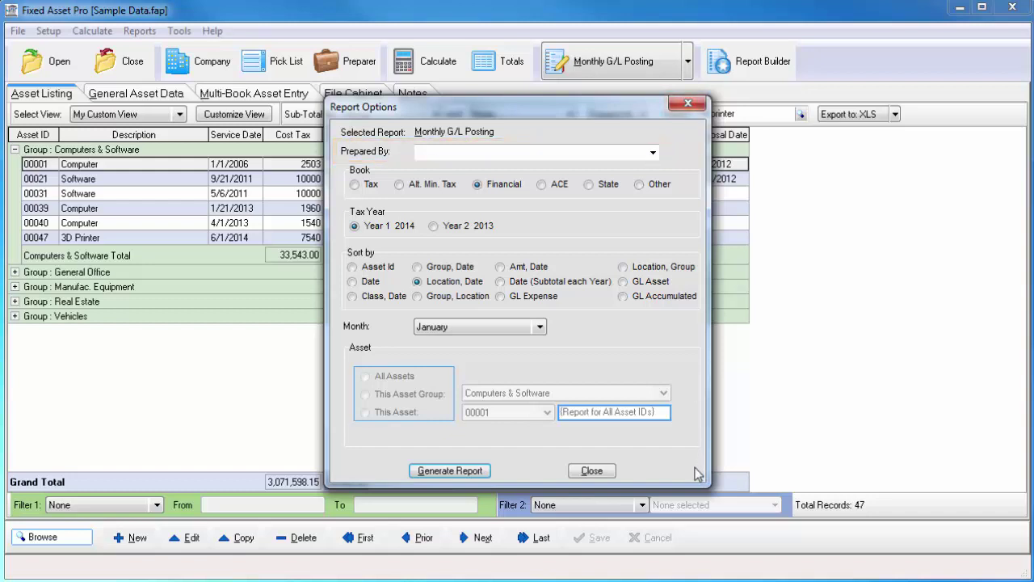
pyautogui.click(484, 474)
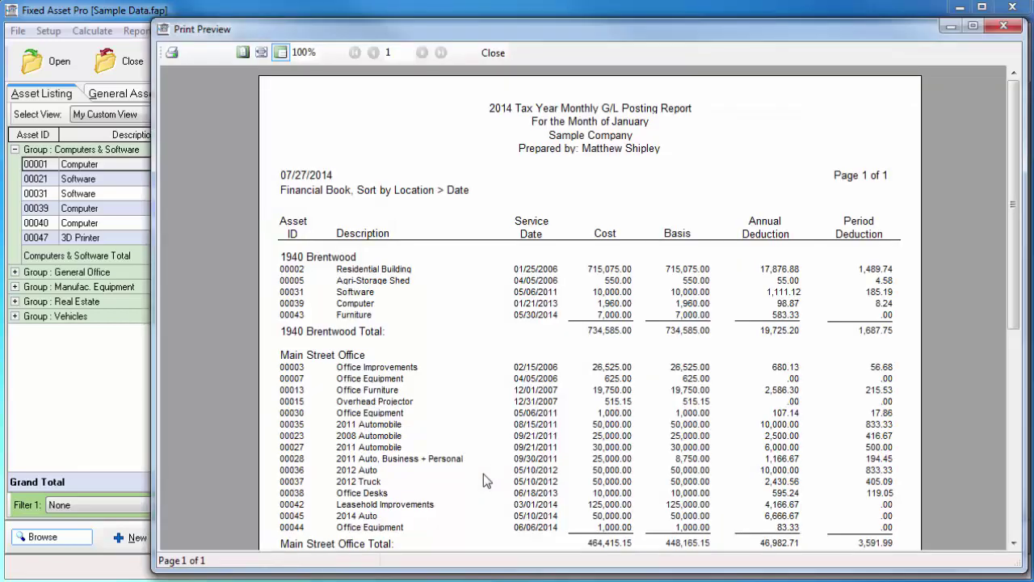
# Check the file types available for printing the report to file, cancel printing and close the preview
pyautogui.click(172, 53)
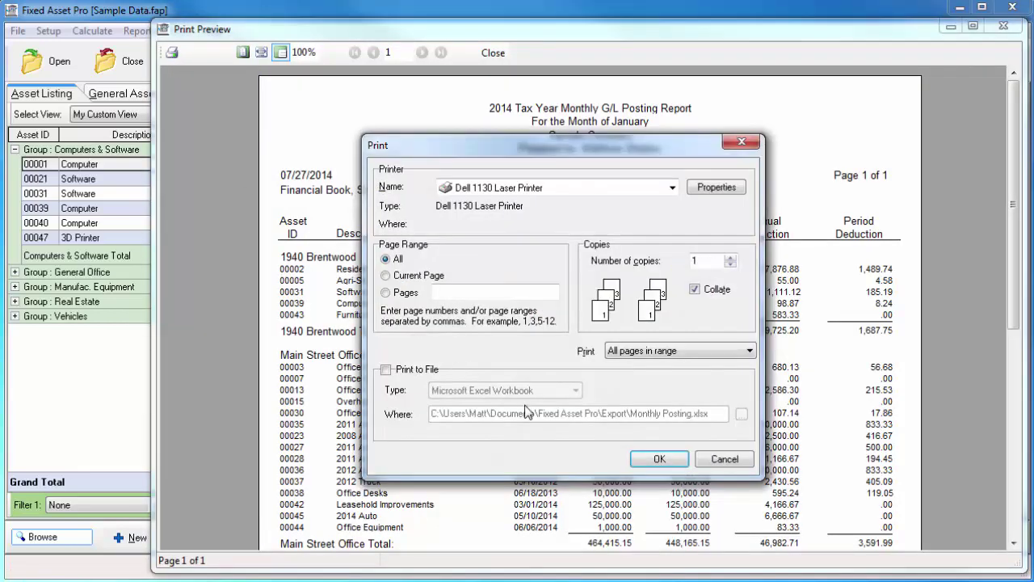
pyautogui.click(399, 373)
pyautogui.click(556, 394)
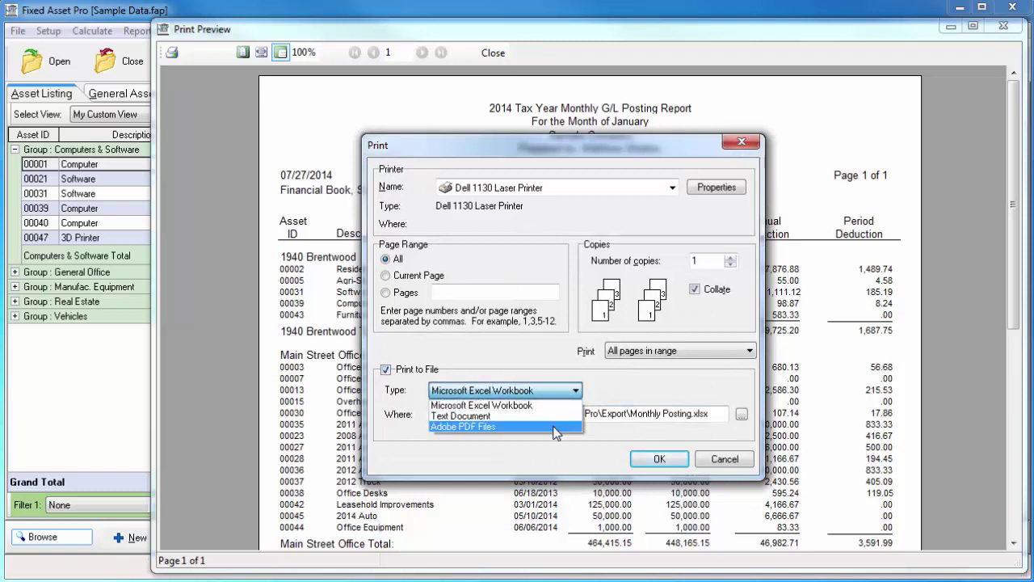
pyautogui.click(745, 464)
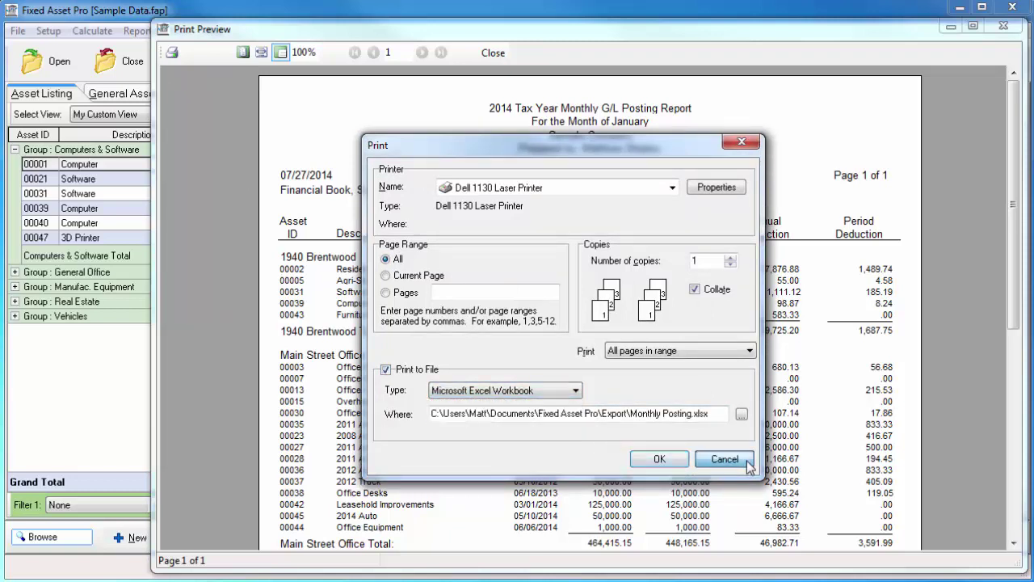
pyautogui.click(732, 458)
pyautogui.click(1003, 25)
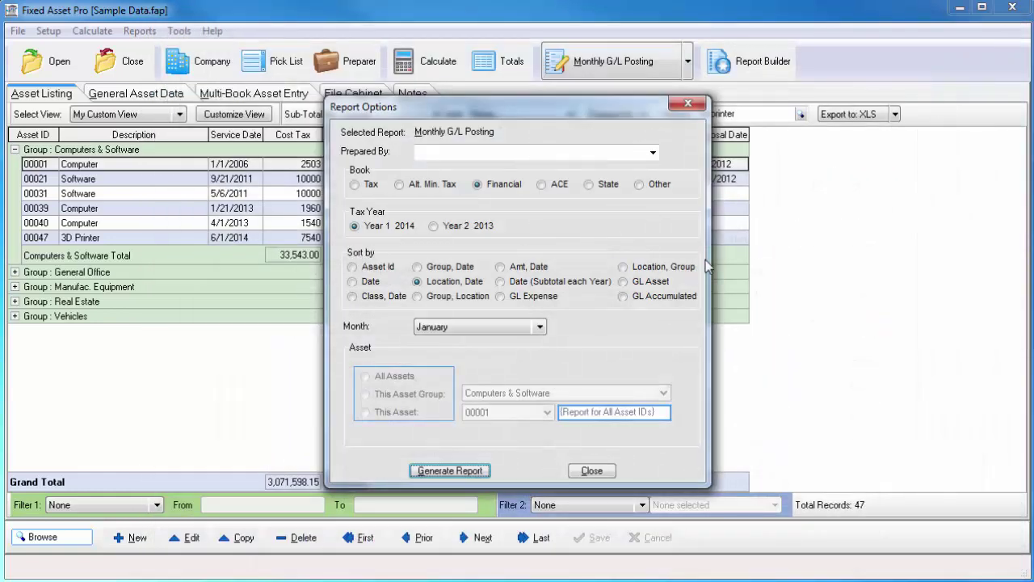
# Close the report options and open the Report Builder
pyautogui.click(693, 109)
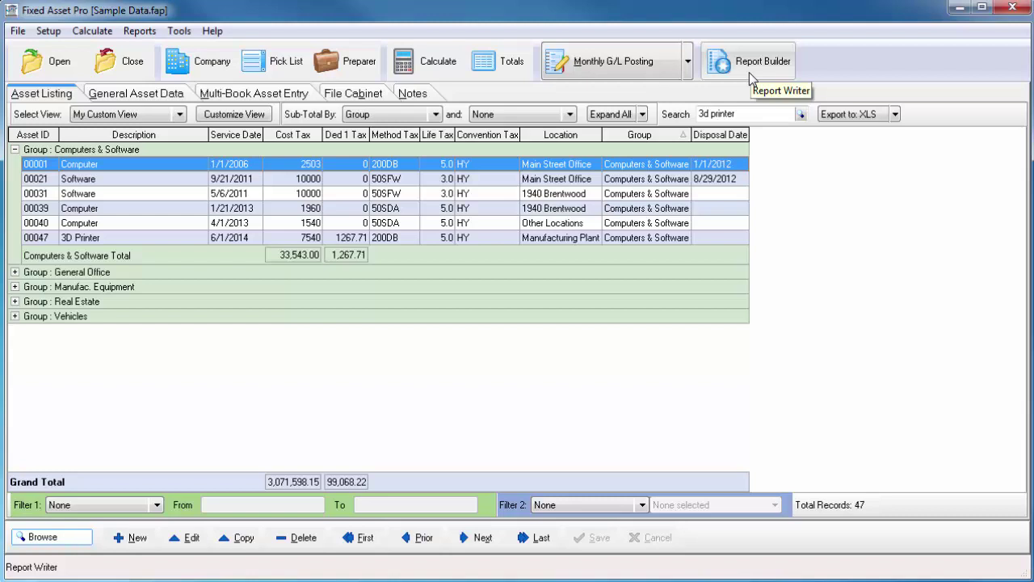
pyautogui.click(749, 72)
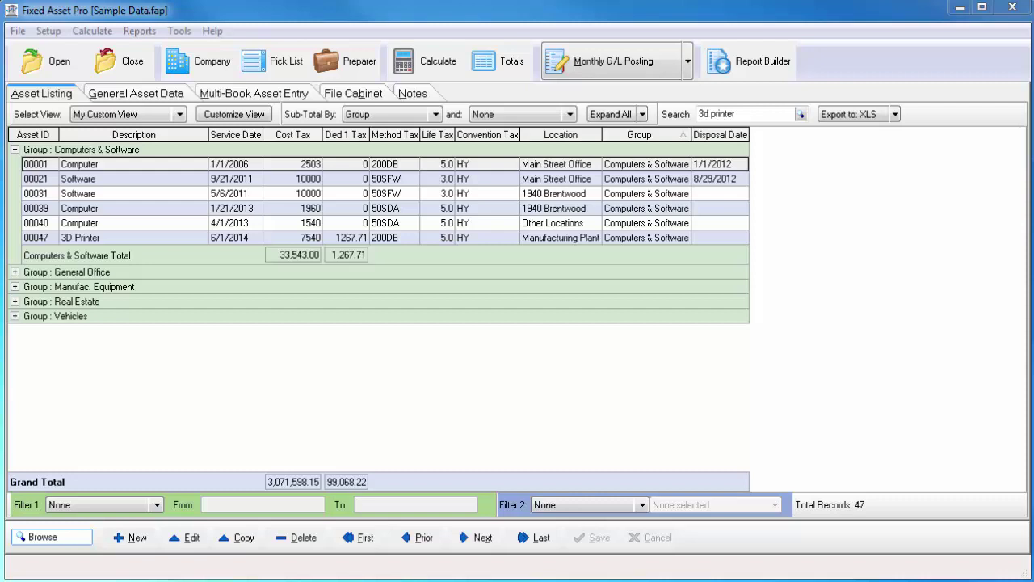
# Check the available database utilities, from setting a password to Mass Edit, without running any of them
pyautogui.click(180, 31)
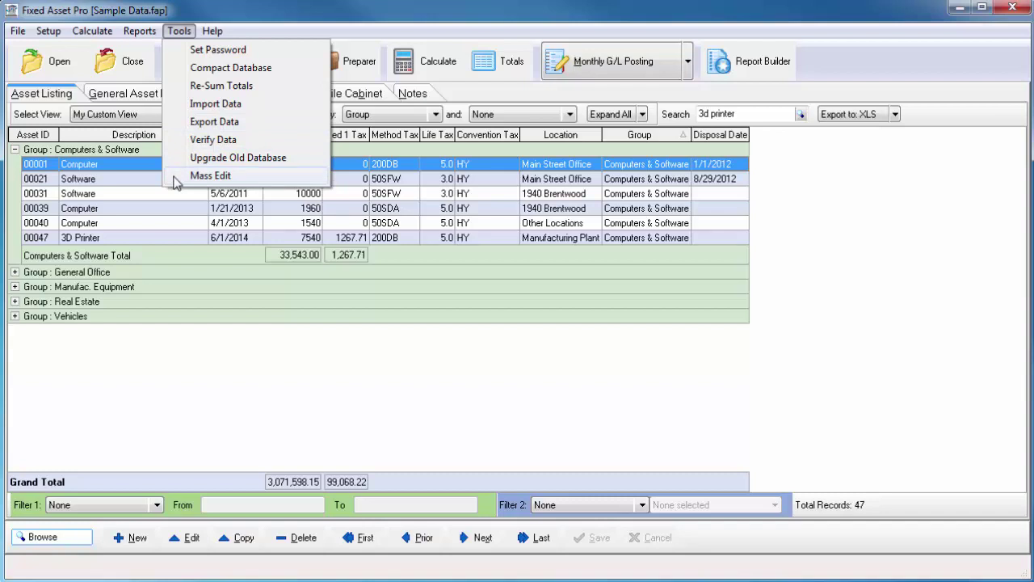
pyautogui.click(219, 386)
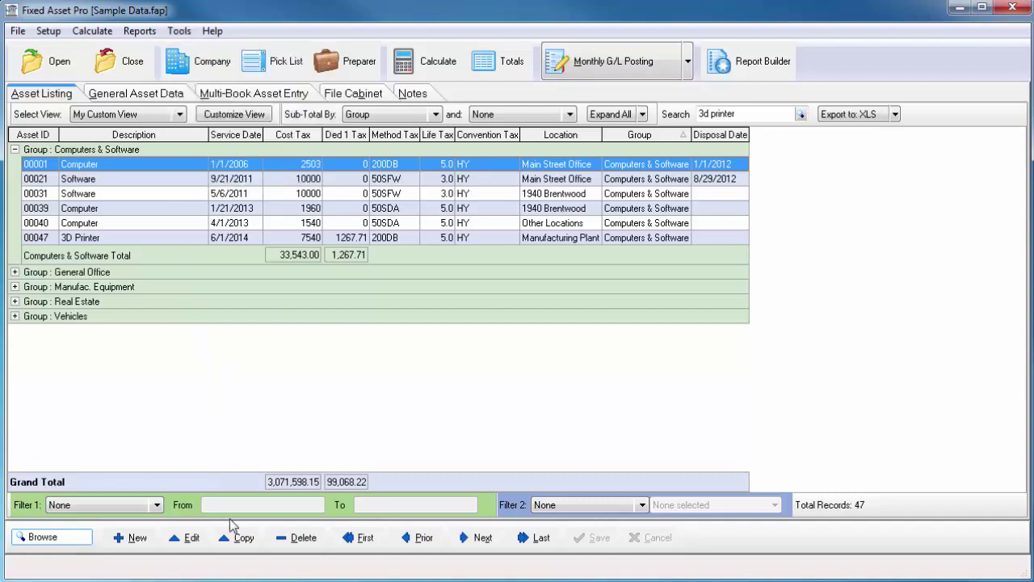
# Check how many copies can be made of computer asset 00001, cancel copying and show the available help resources
pyautogui.click(240, 539)
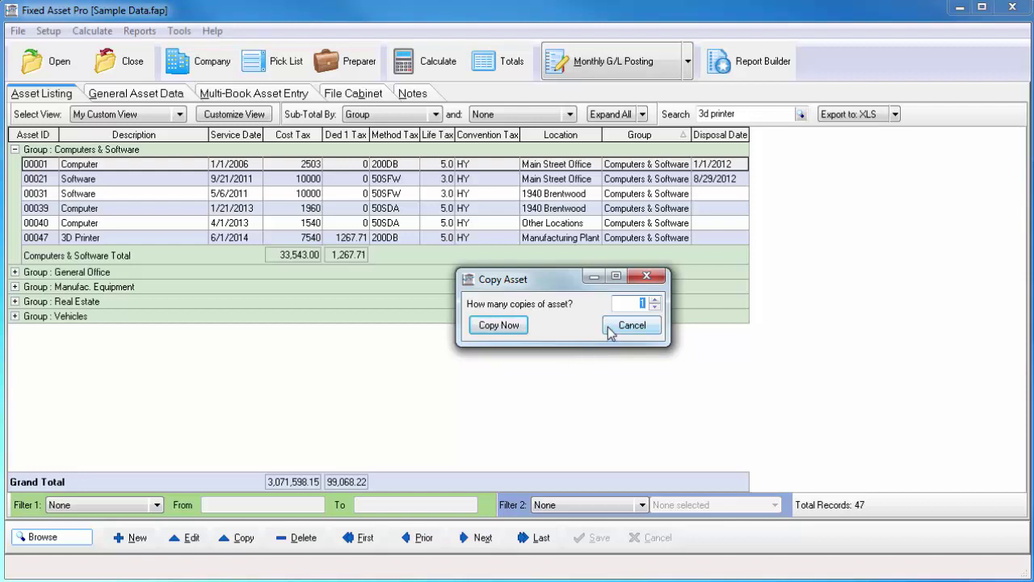
pyautogui.click(610, 333)
pyautogui.click(208, 34)
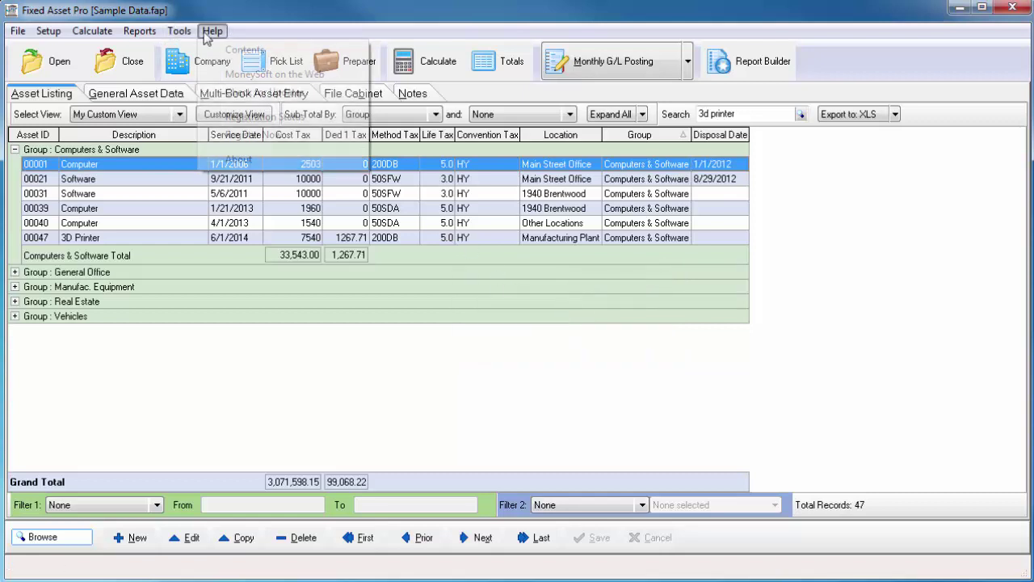